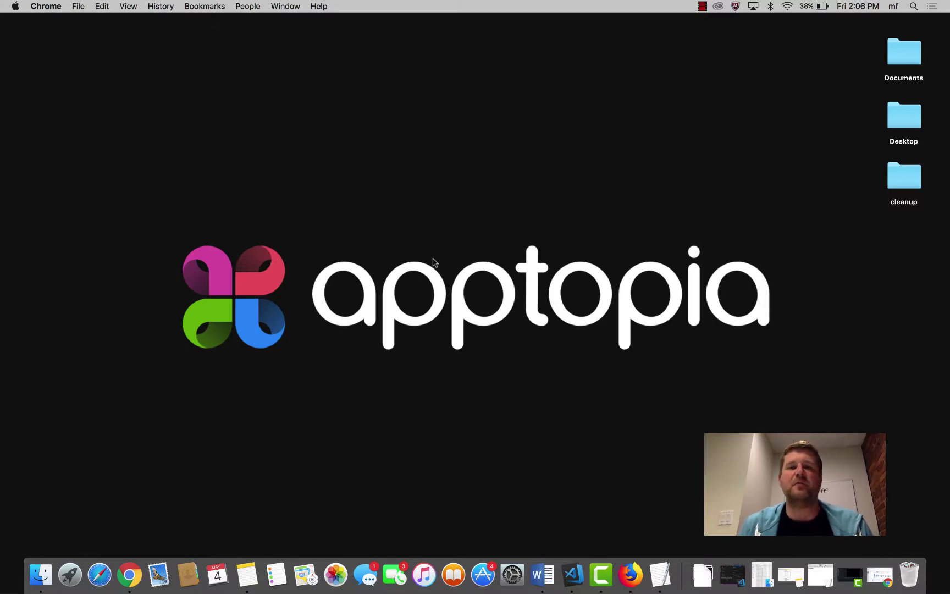
Bring up the Google Play Top Advertisers table, led by Angry Birds 2 at 12.98% share.
click(129, 574)
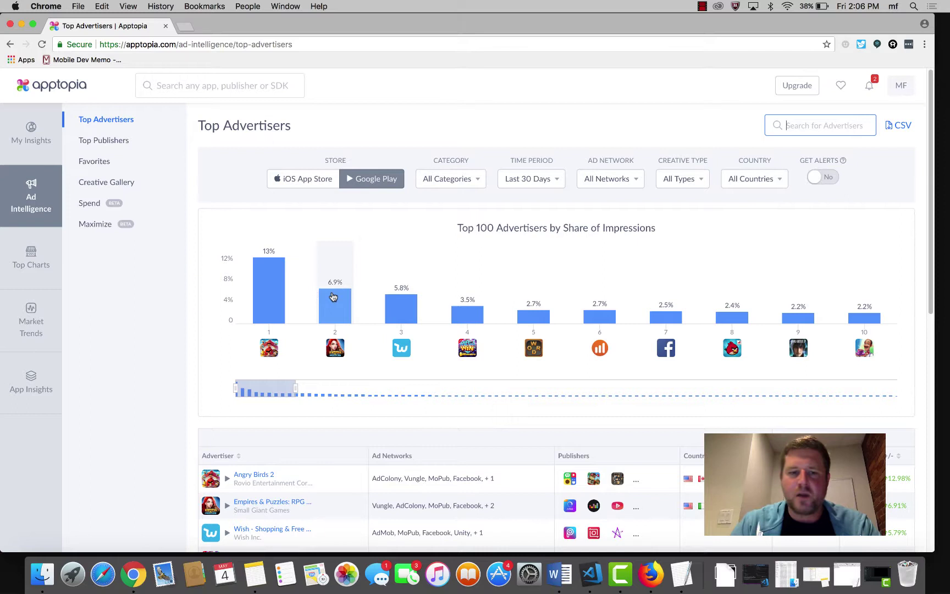
scroll(332, 297, down, 1)
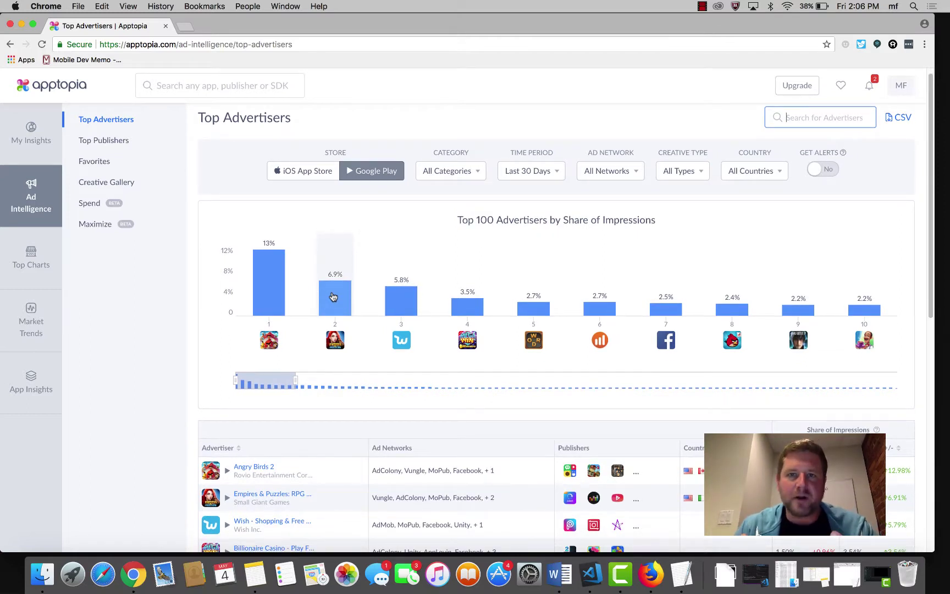
Open Angry Birds 2's Advertiser Insights, keeping the Worldwide region and Last 30 Days period.
click(257, 470)
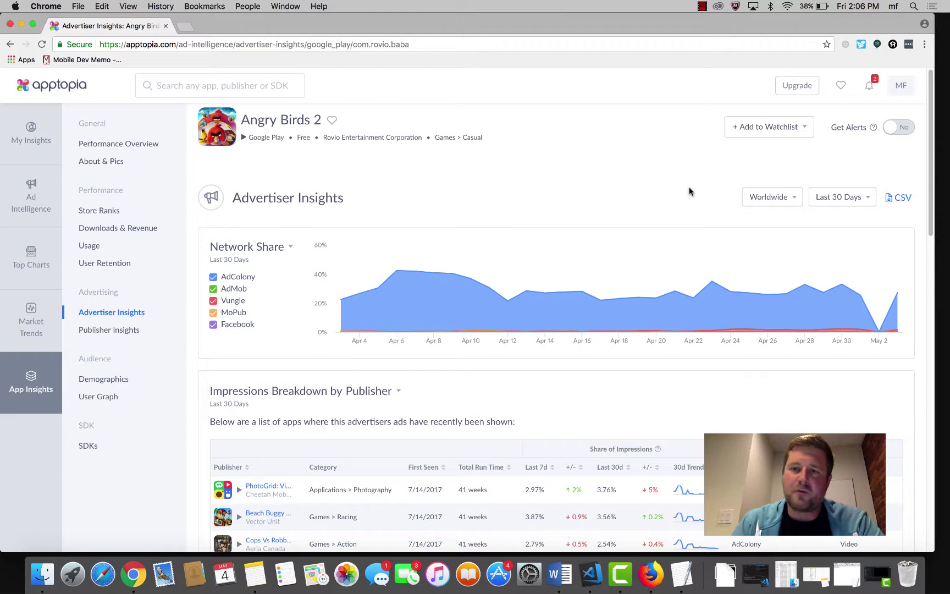
click(770, 202)
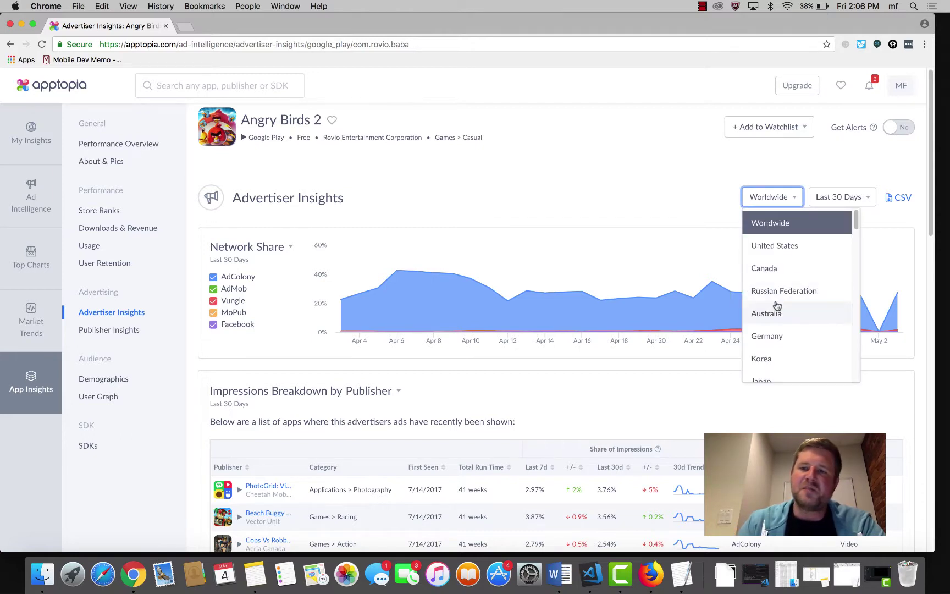
click(855, 201)
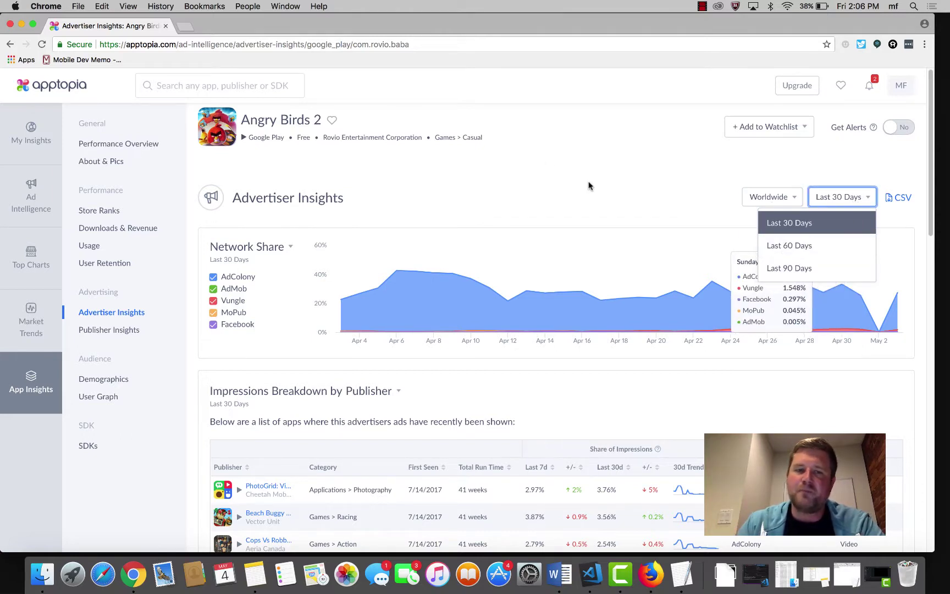
click(547, 164)
scroll(534, 162, down, 2)
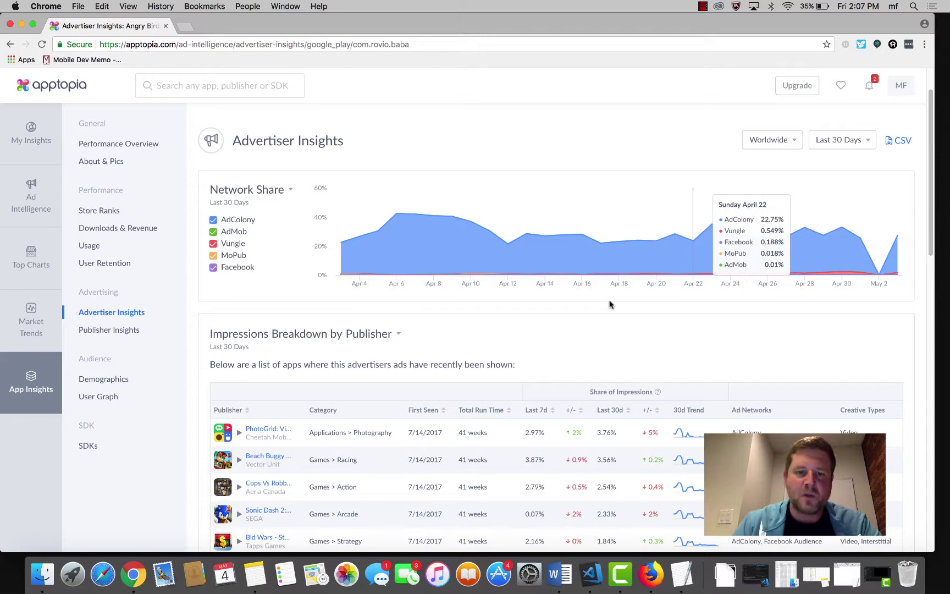
scroll(551, 347, down, 5)
scroll(551, 348, down, 1)
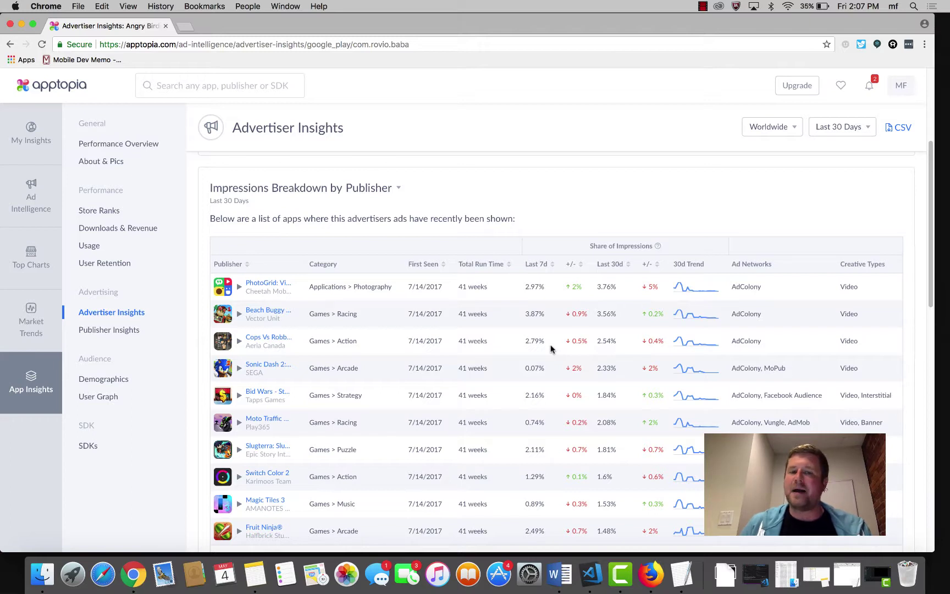
scroll(448, 343, down, 2)
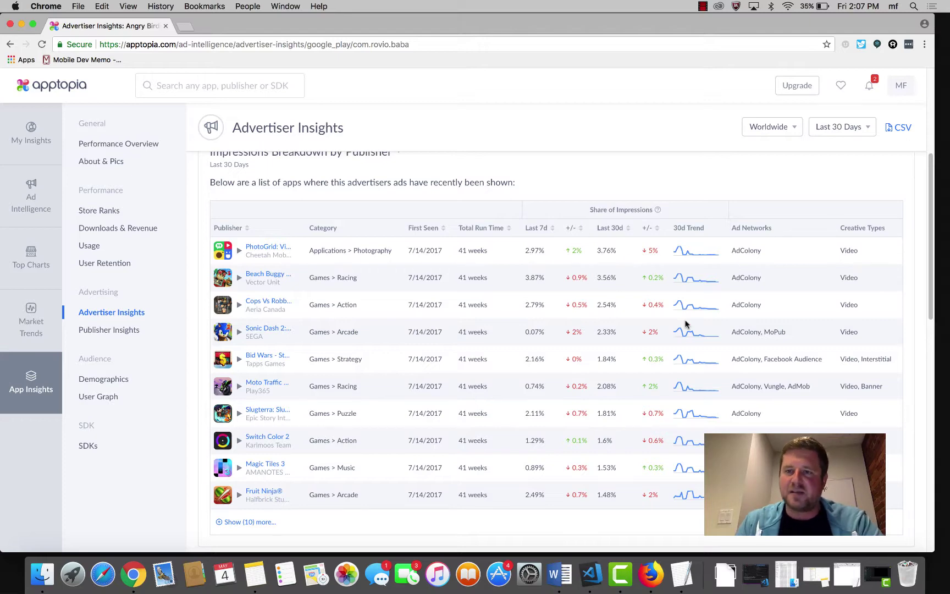
scroll(598, 316, down, 5)
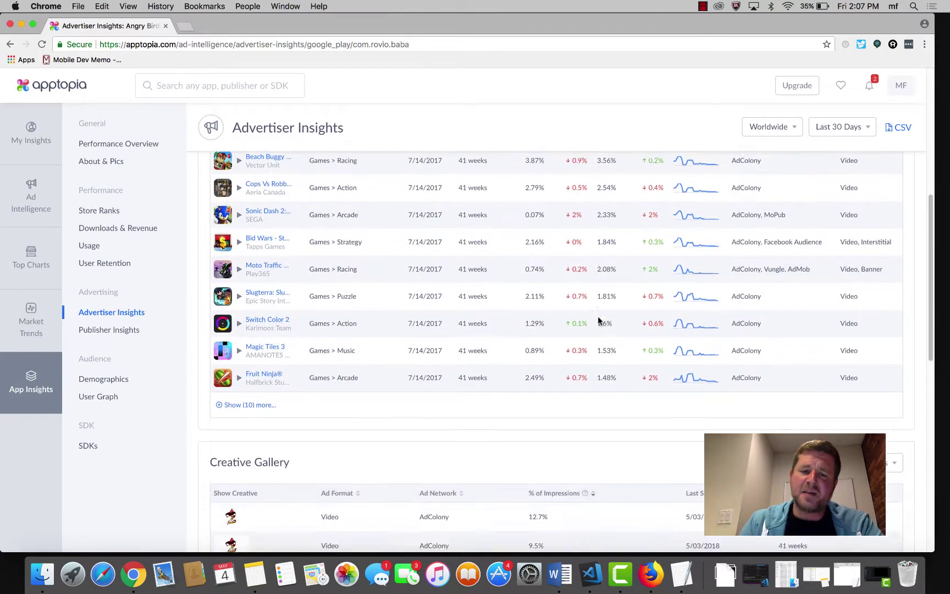
scroll(480, 336, down, 1)
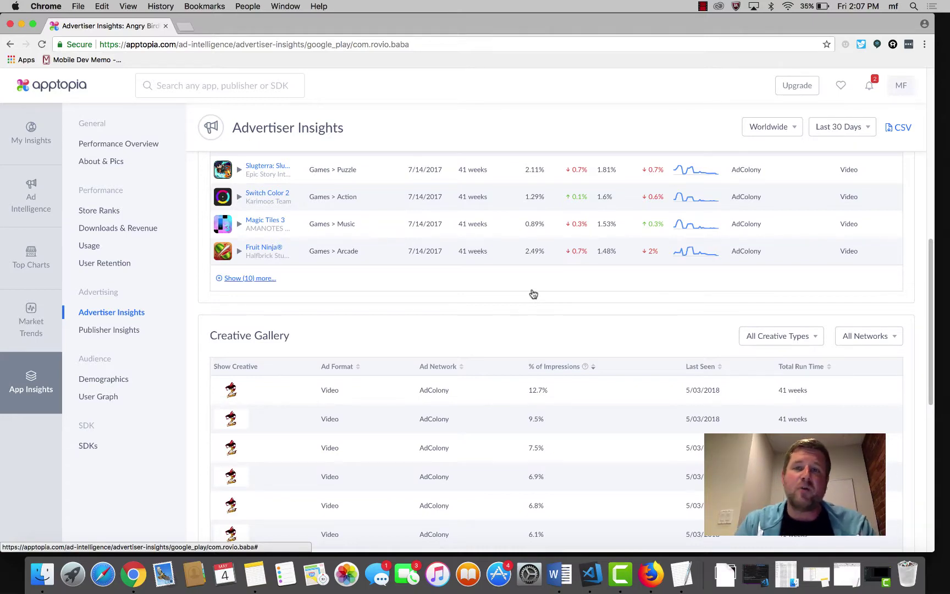
Open the first Creative Gallery thumbnail, the 0:30 AdColony video with 12.7% of impressions.
scroll(532, 294, up, 4)
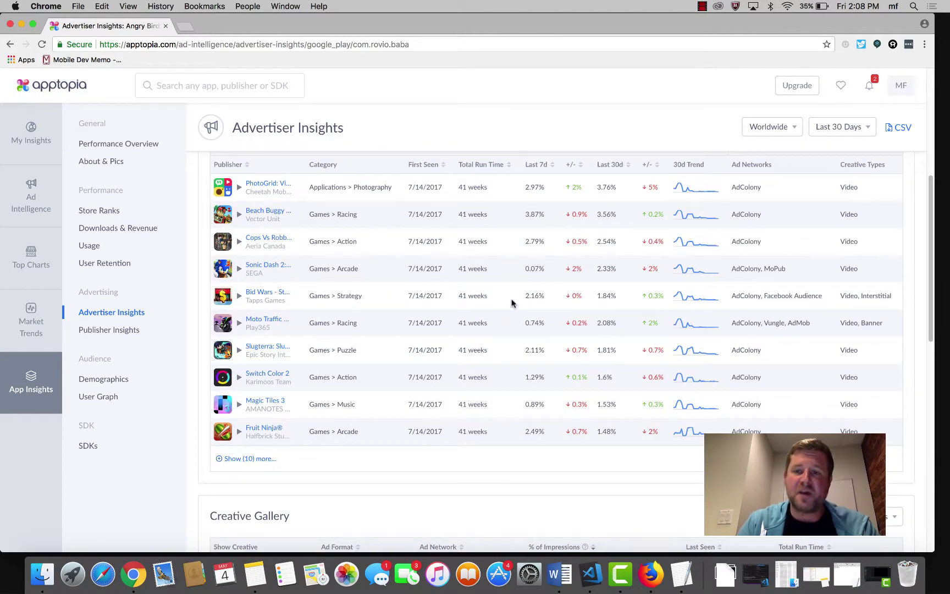
scroll(509, 306, down, 6)
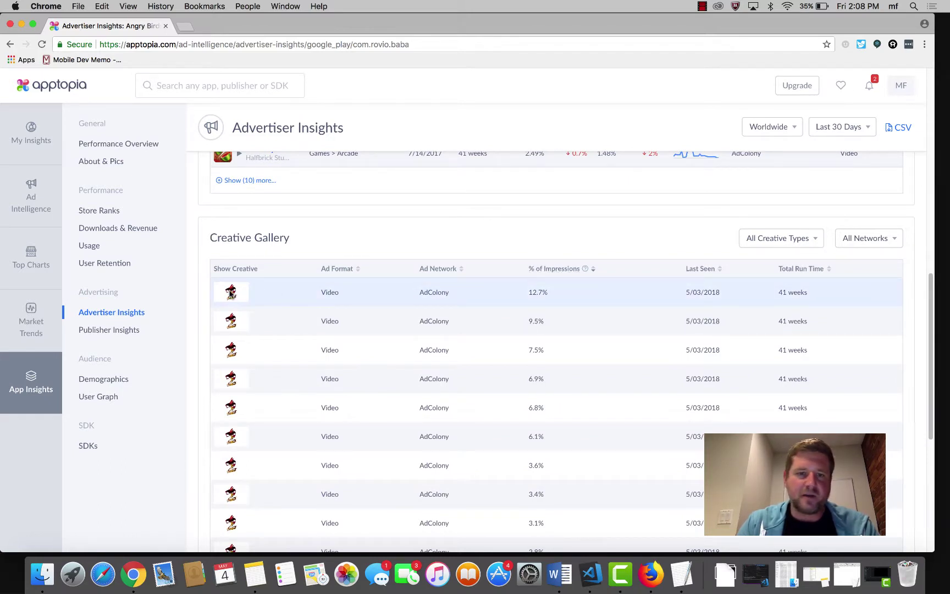
click(231, 294)
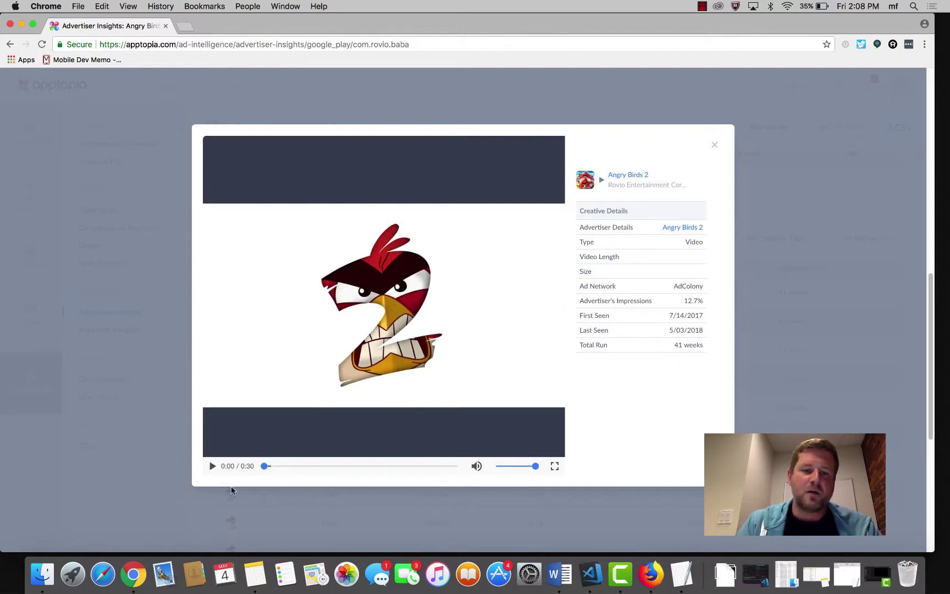
Play the Angry Birds 2 video ad briefly, then close the preview.
click(212, 465)
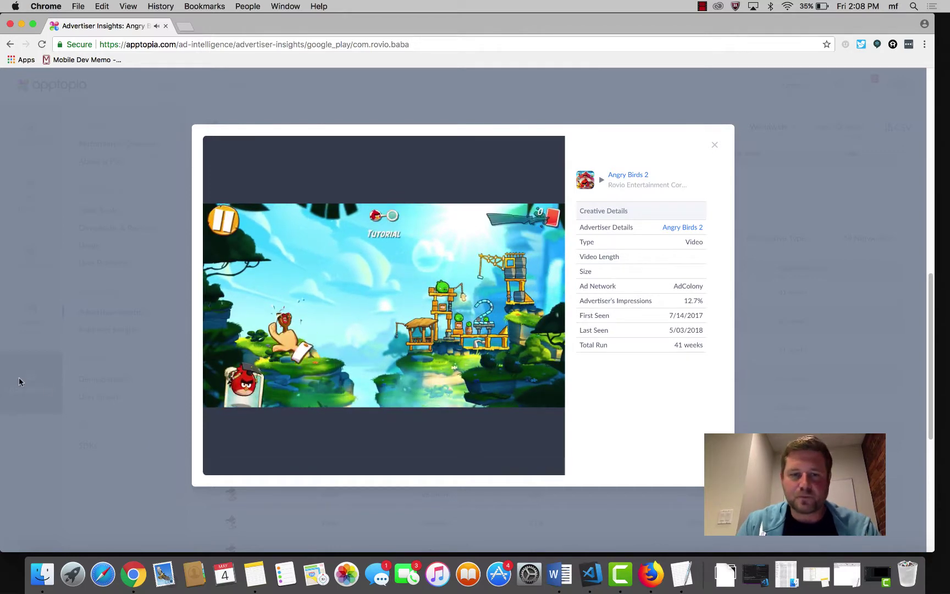
click(99, 349)
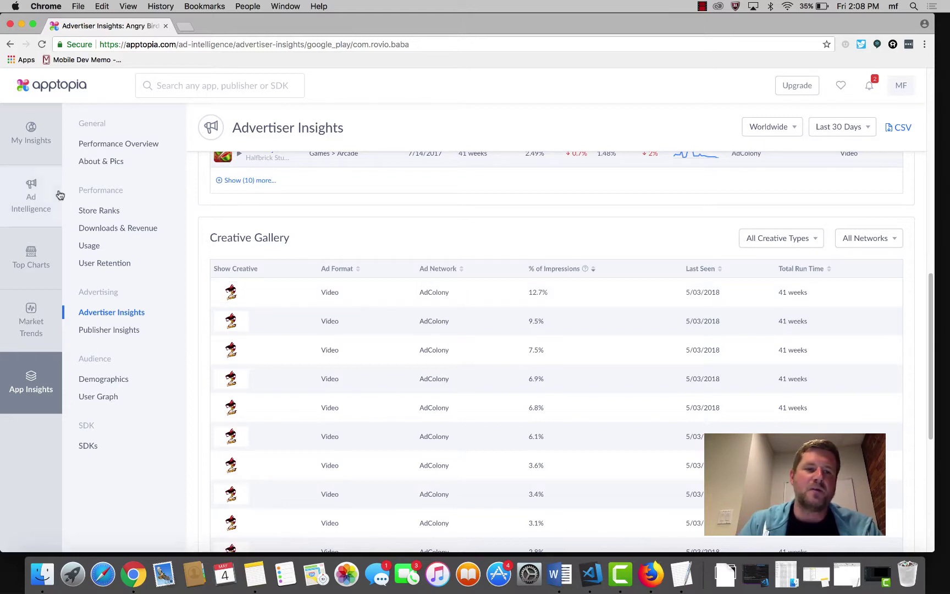
Run an Ad Intelligence spend analysis for Angry Birds 2 in United States Games.
click(32, 199)
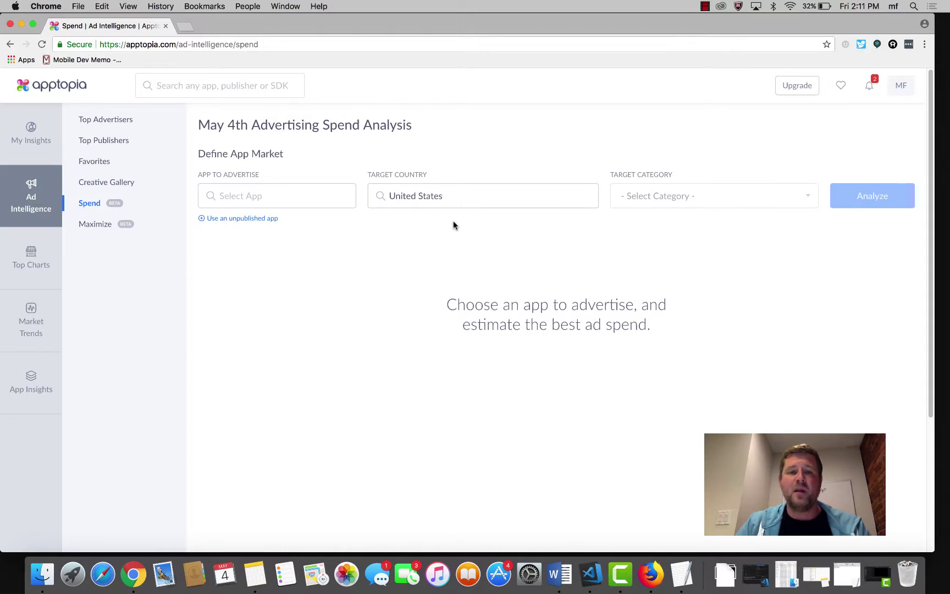
click(308, 192)
text(angry)
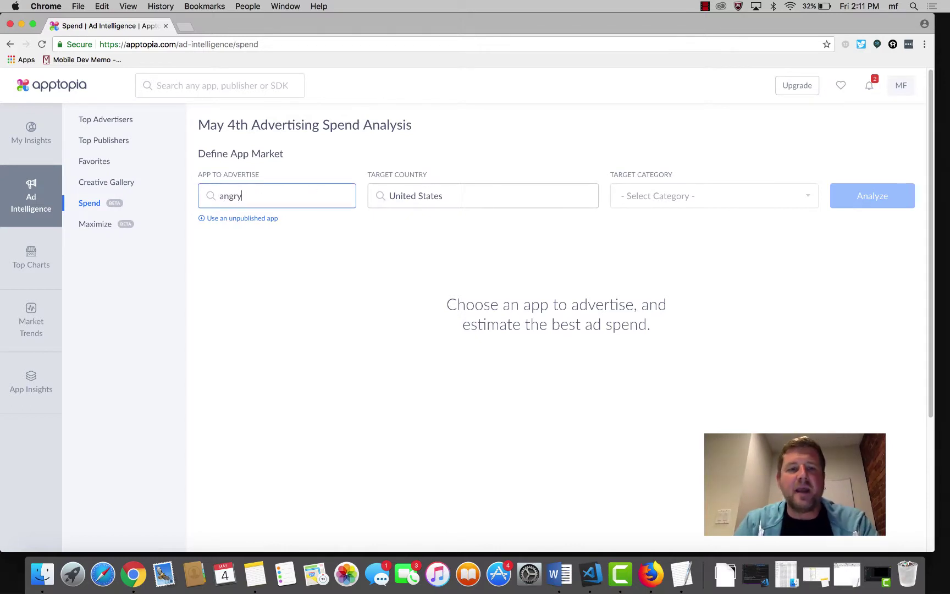
text( bird2)
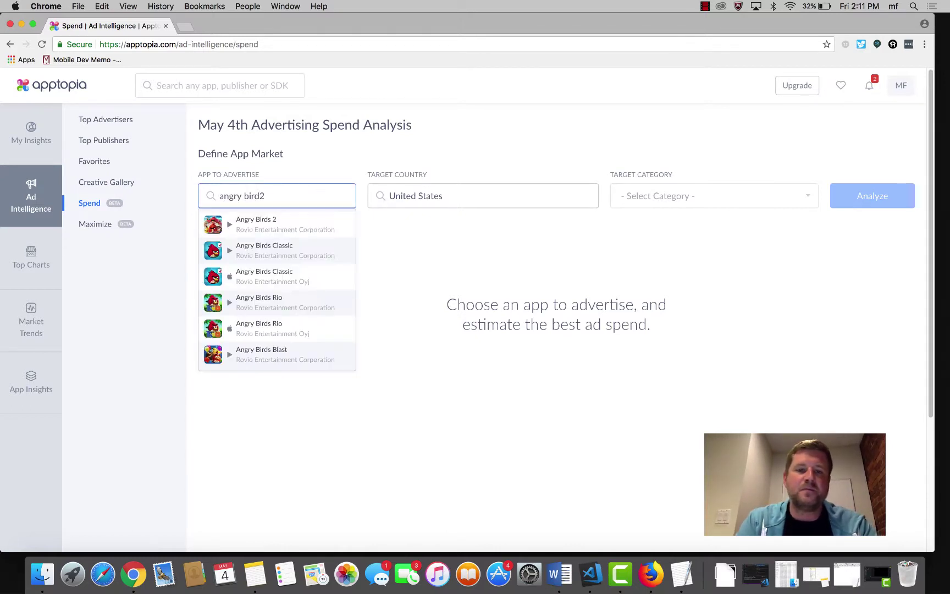
key(BackSpace)
text(s 2)
click(286, 222)
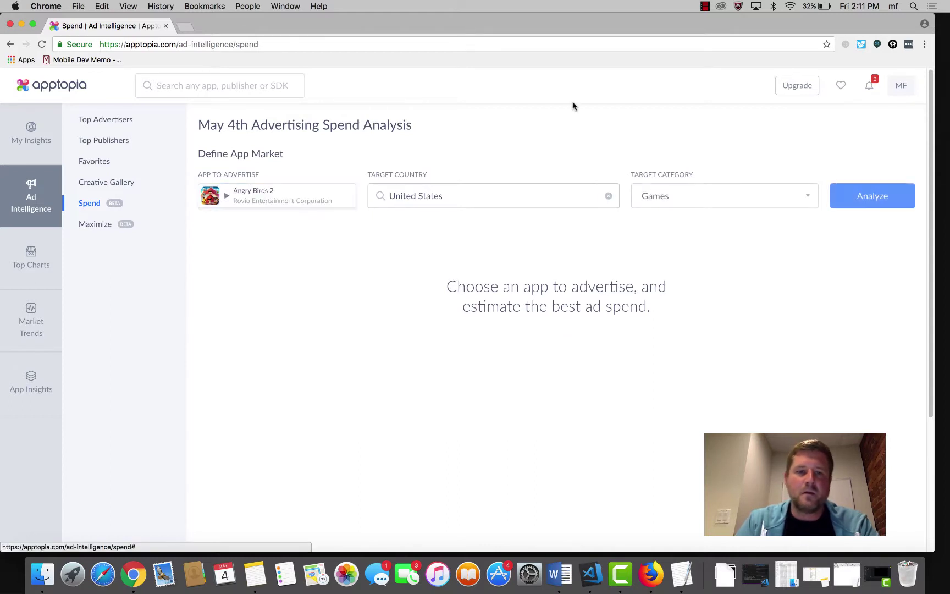
click(872, 196)
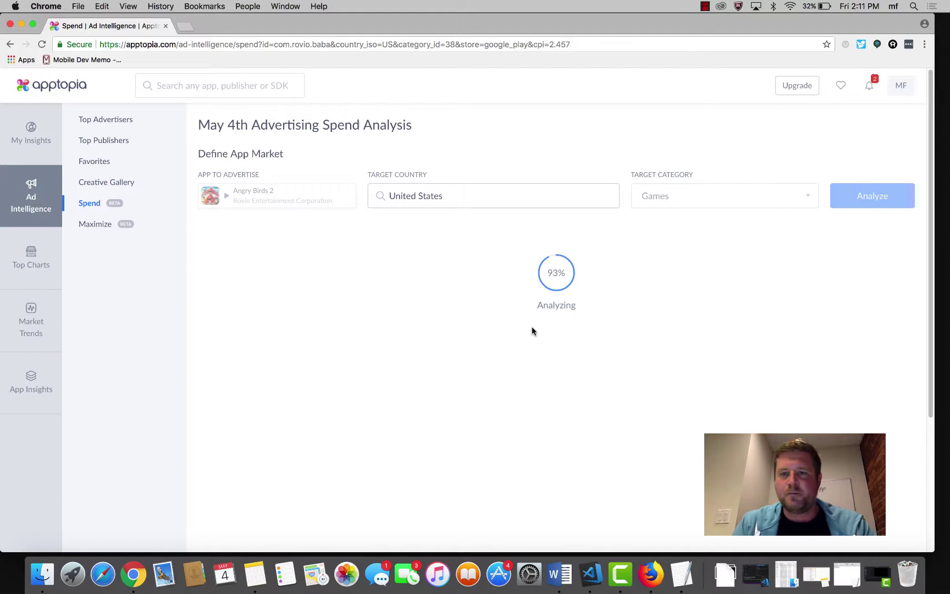
Pick rank #11 on the Define Rank Destination chart as the target.
scroll(449, 238, up, 2)
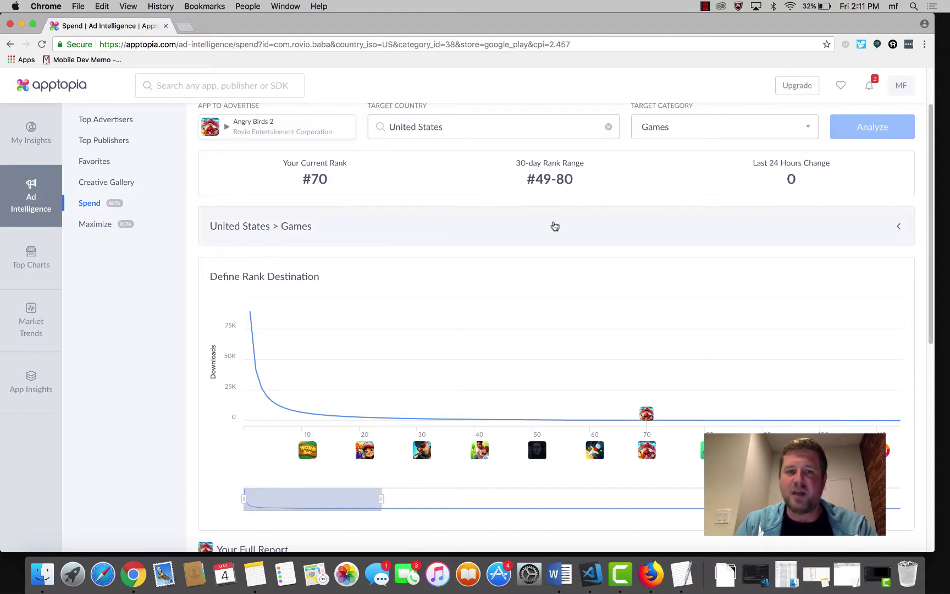
scroll(555, 226, down, 5)
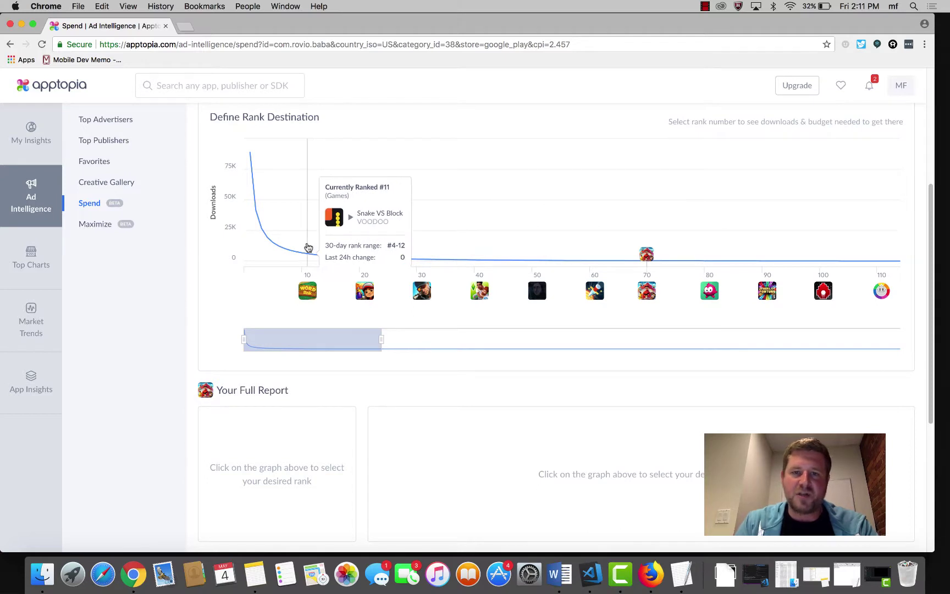
click(308, 248)
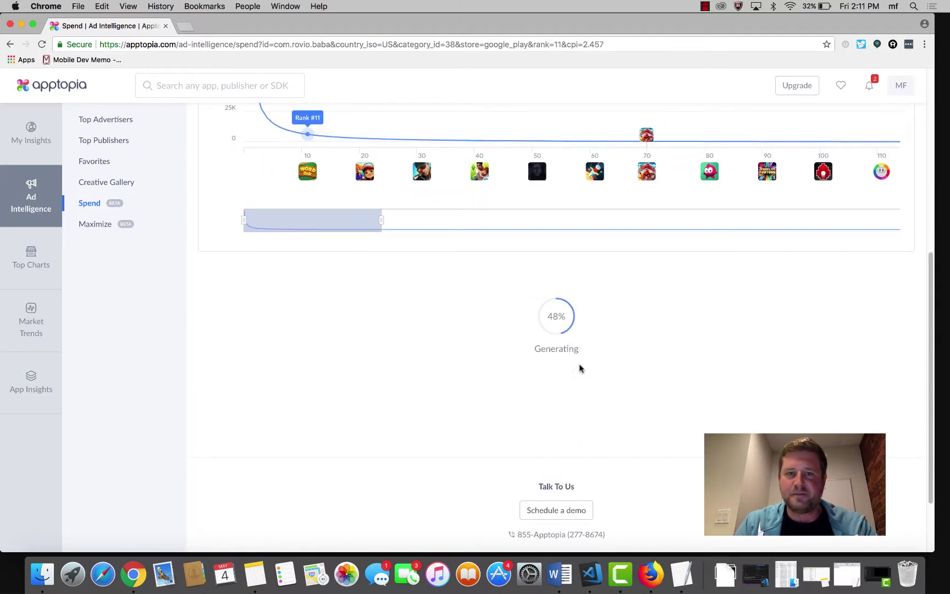
mouse_move(647, 134)
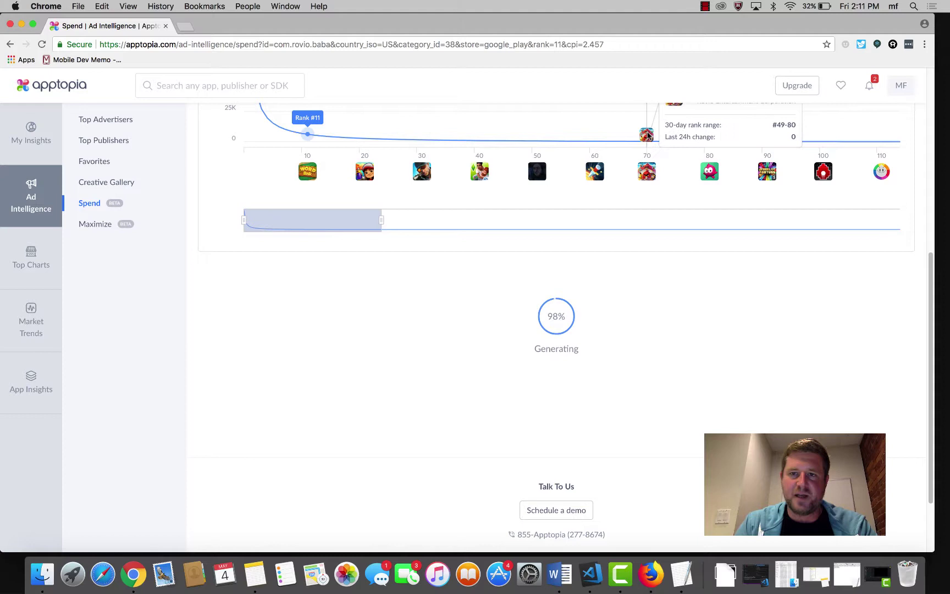
Highlight the 6,010 additional downloads and $14,767 ad spend figures in the results.
scroll(660, 237, down, 2)
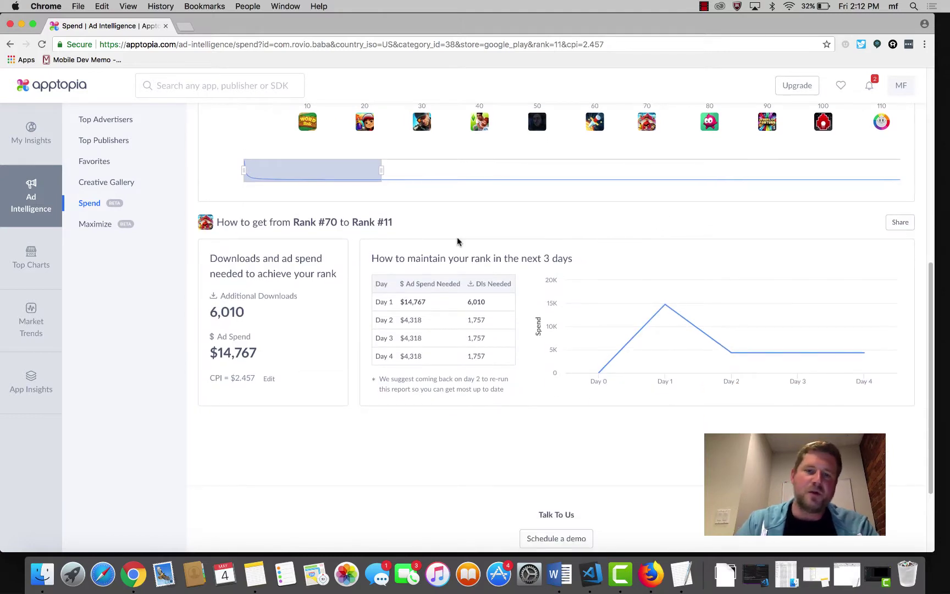
scroll(562, 224, up, 4)
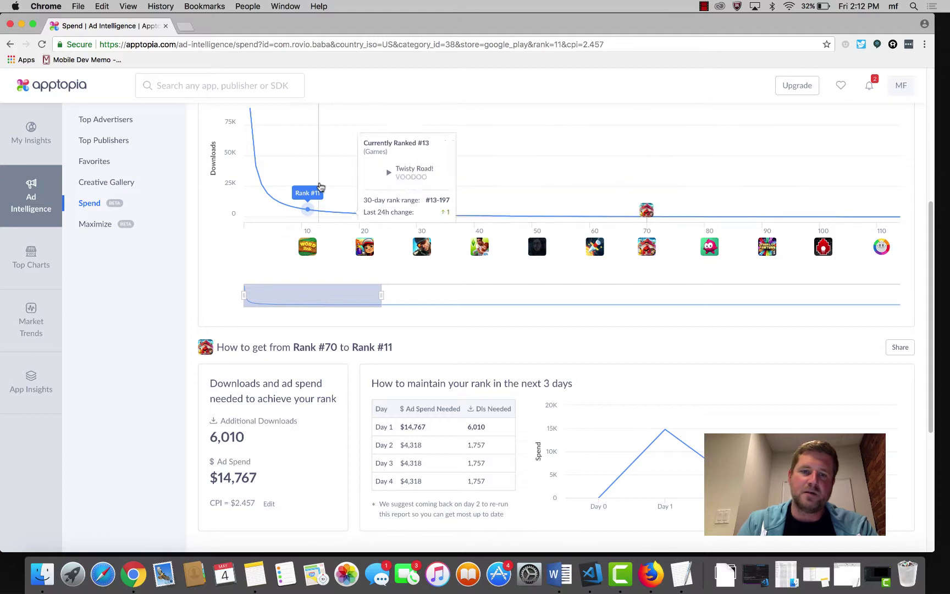
scroll(264, 231, down, 3)
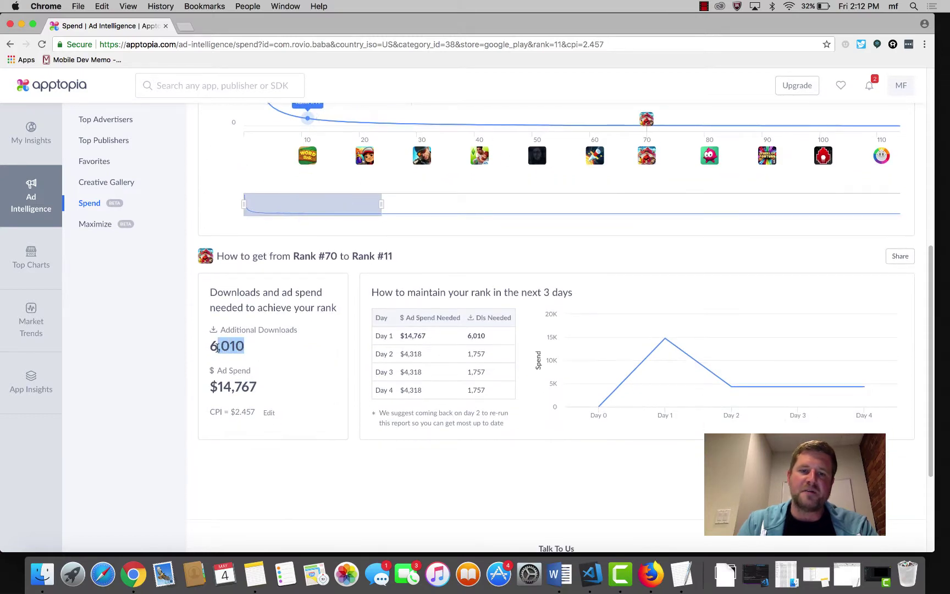
drag(217, 348, 212, 349)
drag(267, 392, 214, 389)
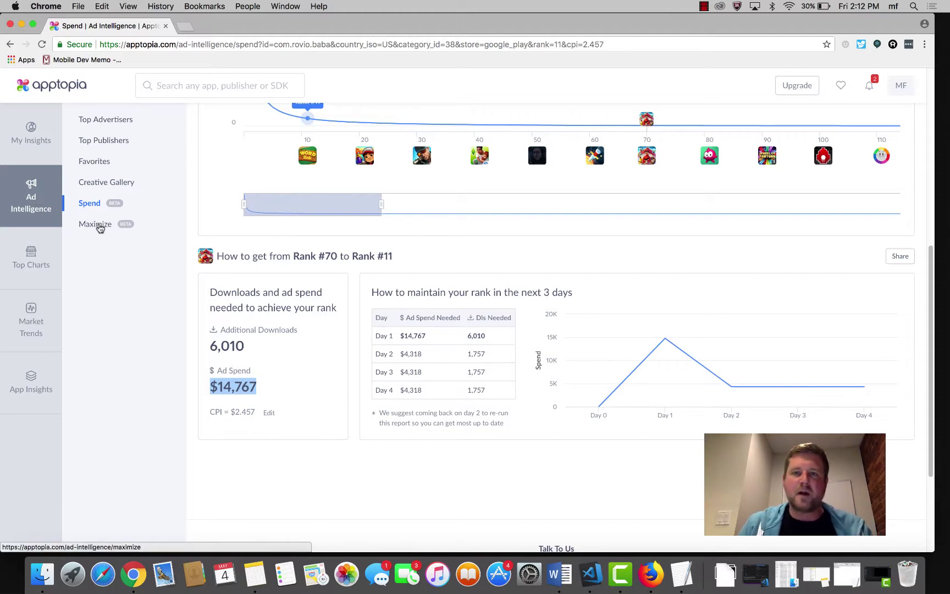
In Maximize, choose Tinder as the app with a $20,000 budget.
click(98, 225)
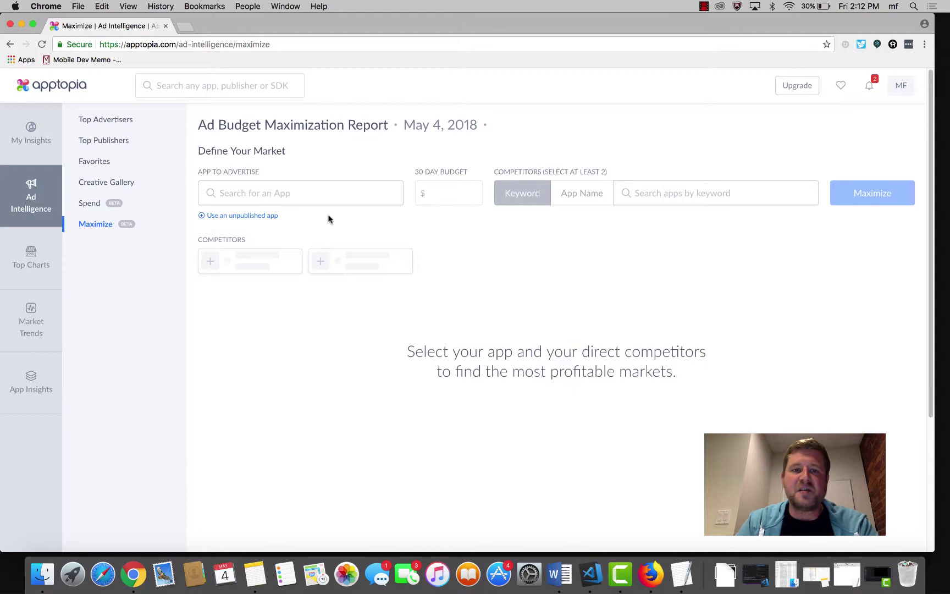
click(330, 195)
text(tinder)
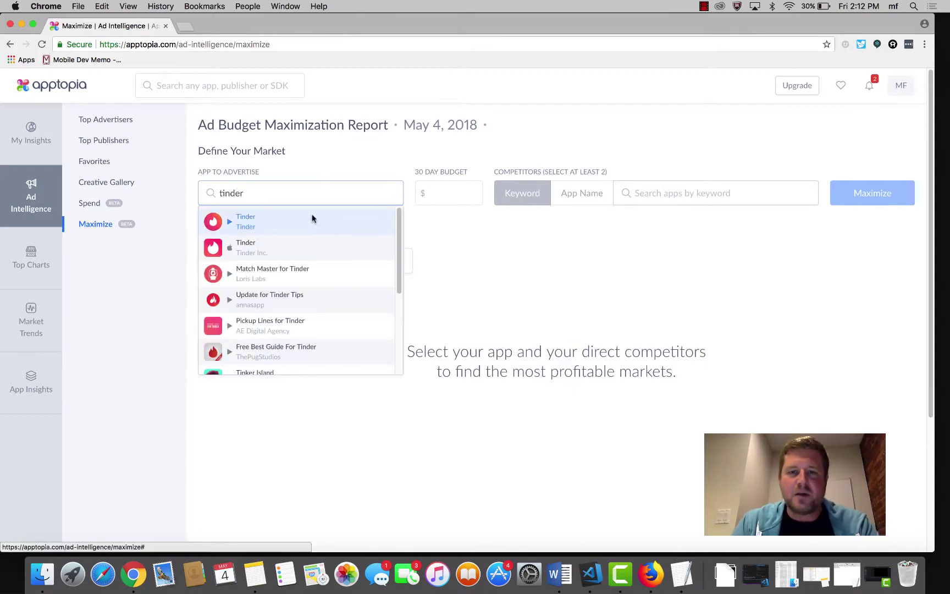
click(314, 216)
text(20,)
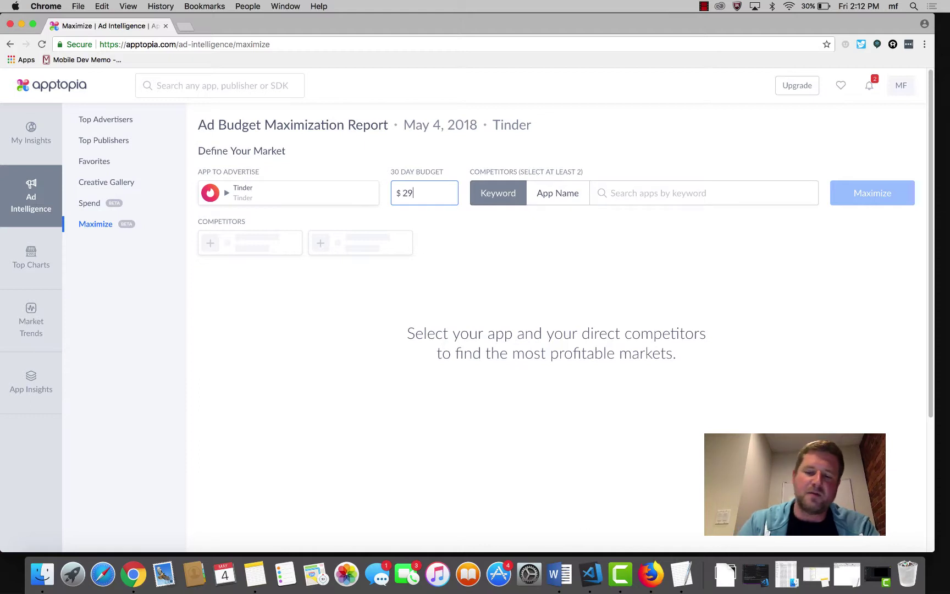
text(000)
key(Tab)
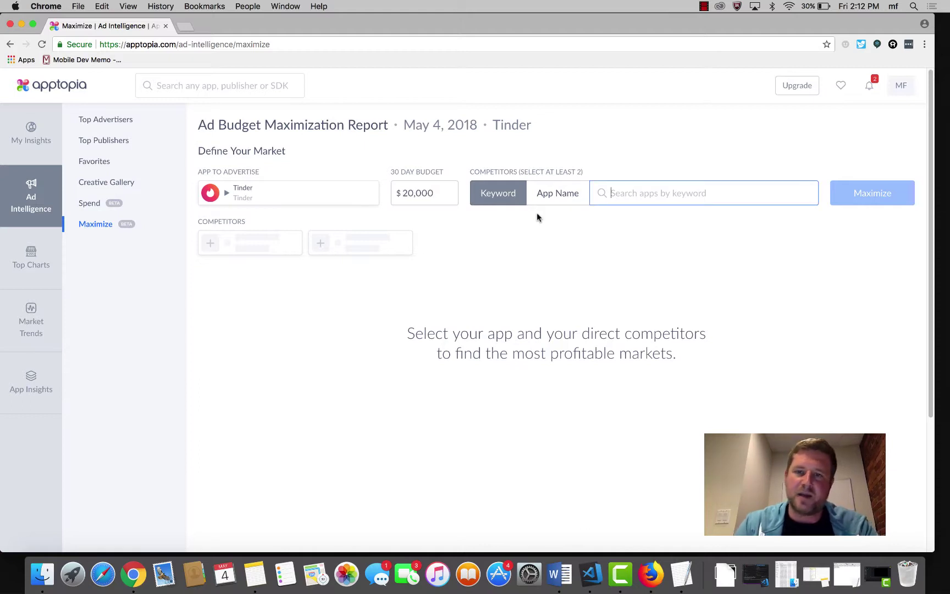
Add OkCupid Dating and Match.com as competitors by app name and run Maximize.
click(550, 193)
text(okcupid)
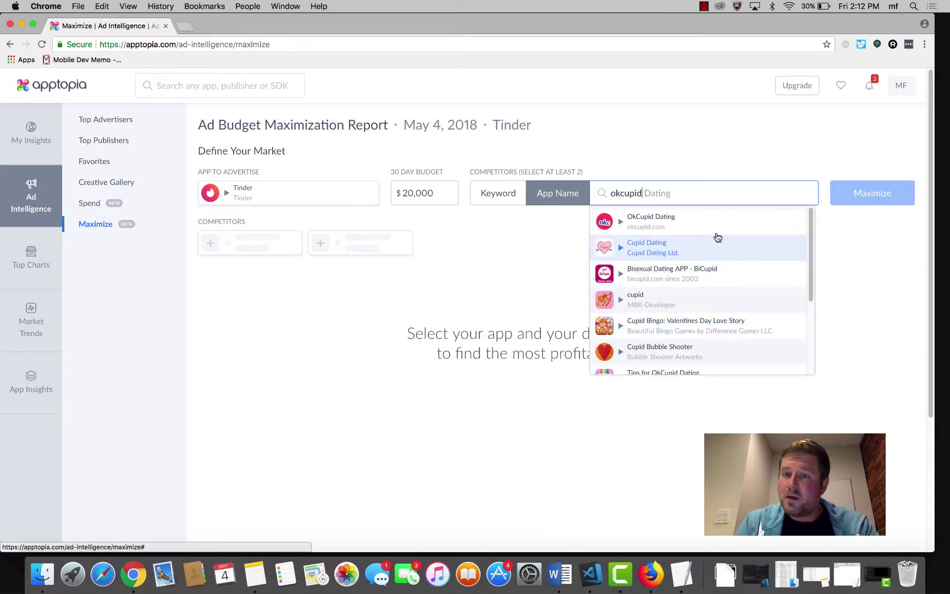
click(712, 223)
click(696, 197)
text(match.com)
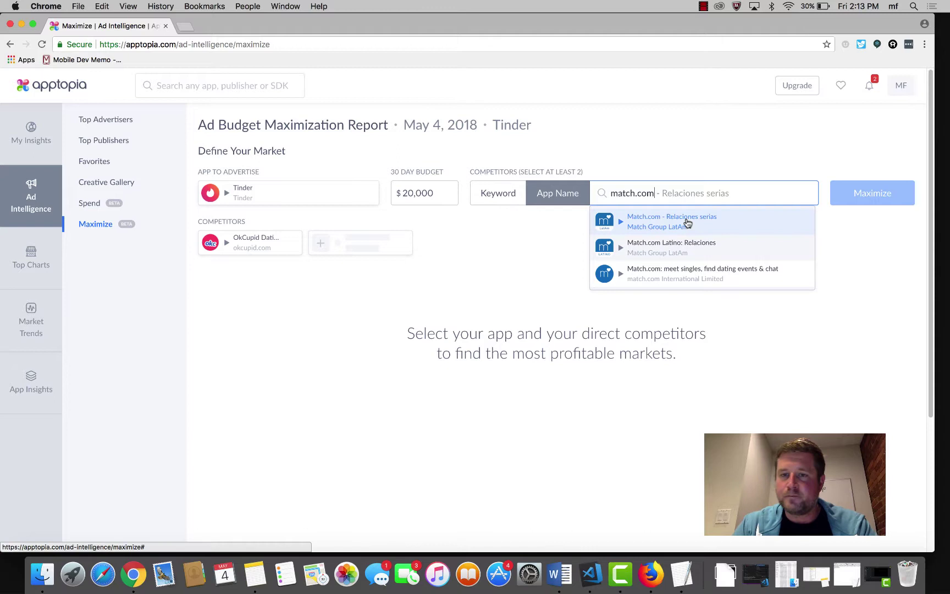
click(691, 271)
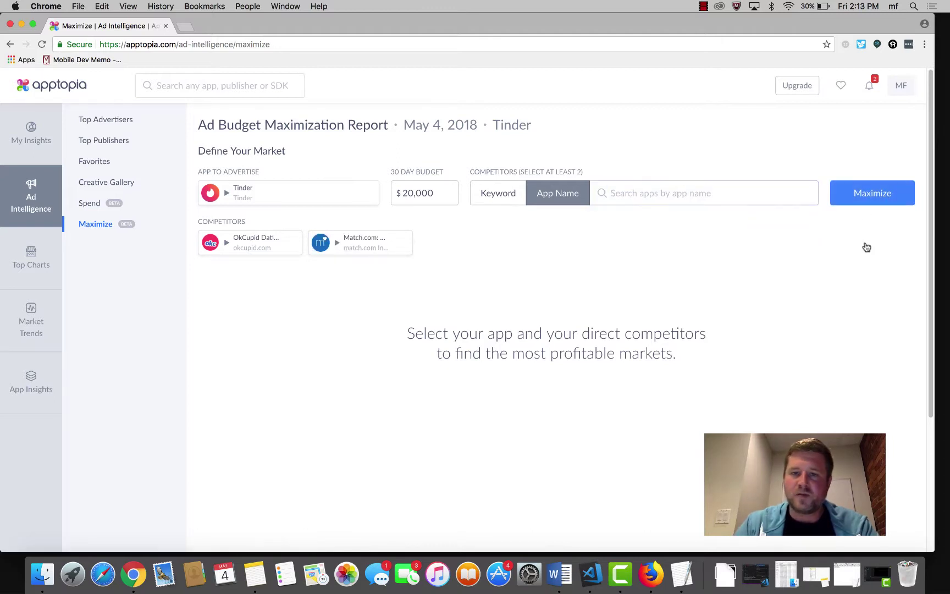
click(883, 190)
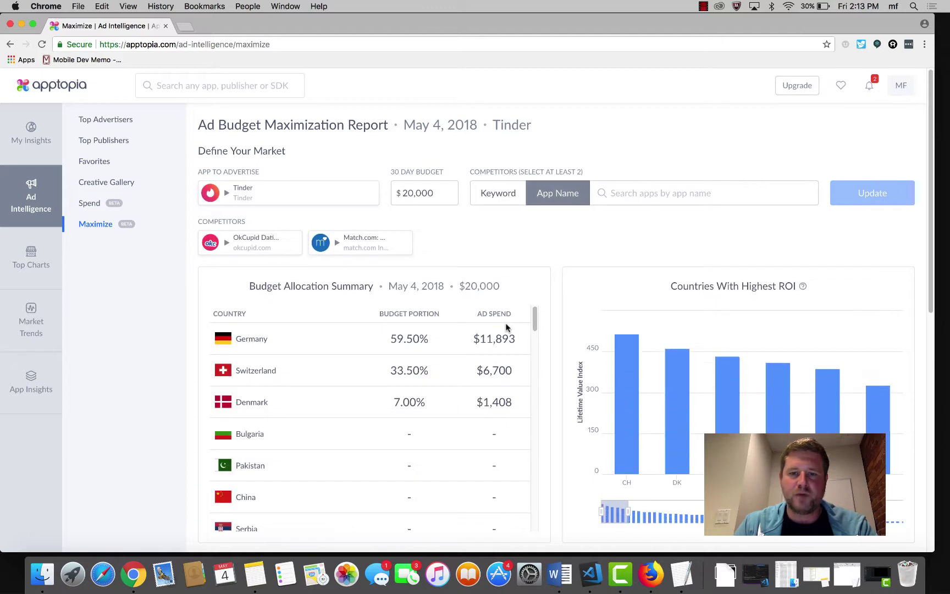
Scroll through the Budget Allocation Summary, Countries With Highest ROI chart and Recommended Budget Allocation table.
scroll(506, 328, down, 2)
scroll(506, 328, up, 2)
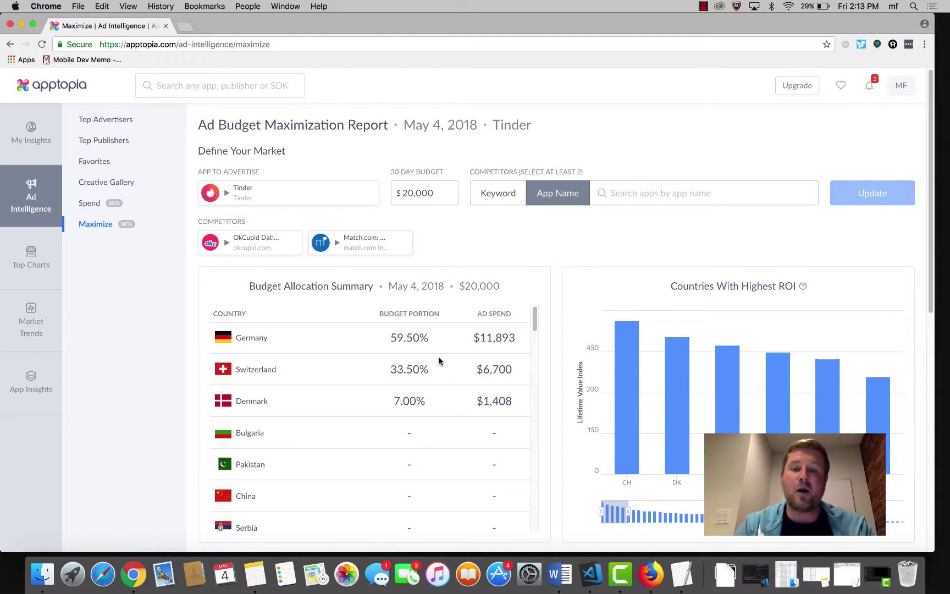
scroll(439, 360, down, 3)
scroll(520, 402, down, 5)
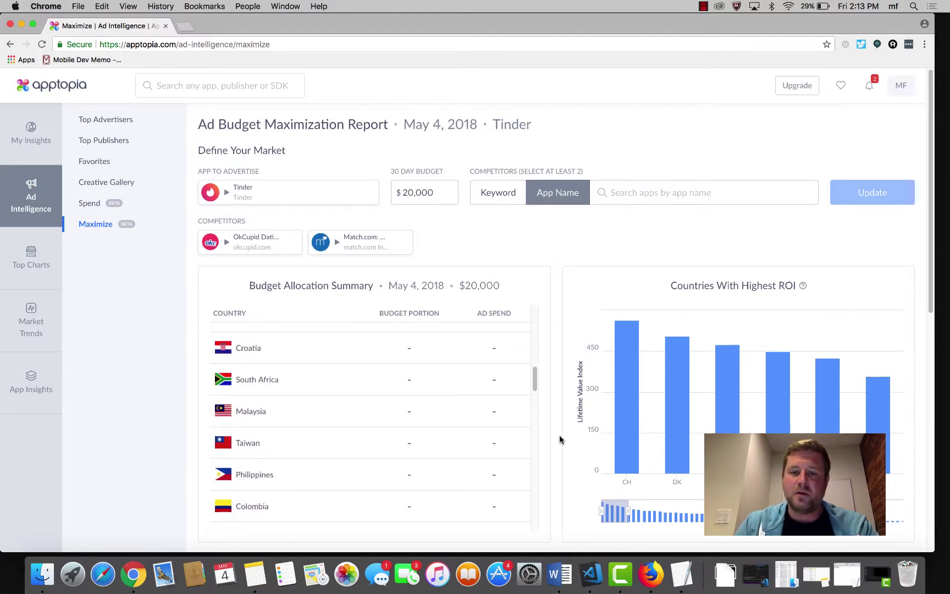
scroll(559, 437, down, 10)
scroll(559, 438, up, 5)
scroll(560, 438, up, 3)
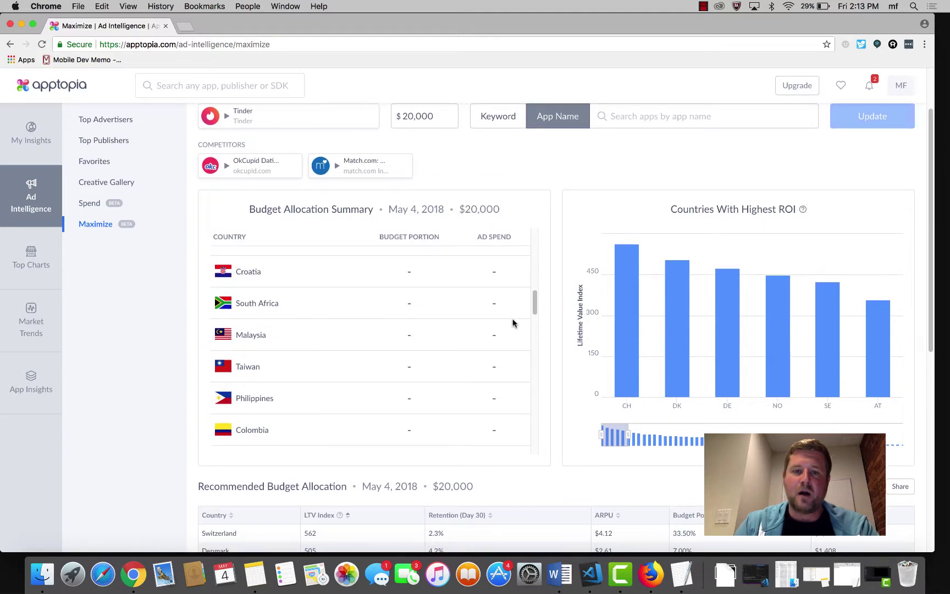
scroll(490, 322, up, 5)
scroll(490, 323, up, 5)
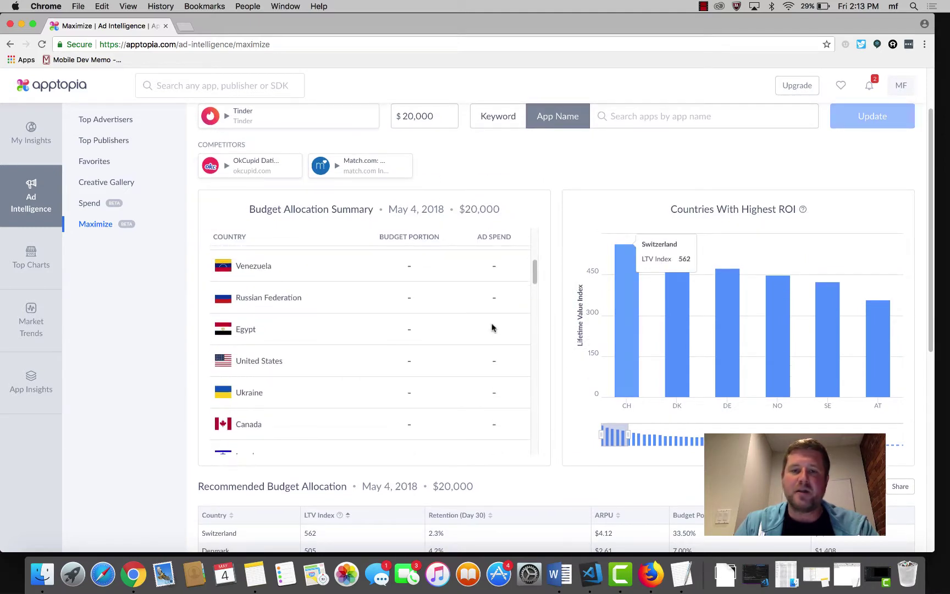
scroll(535, 324, up, 2)
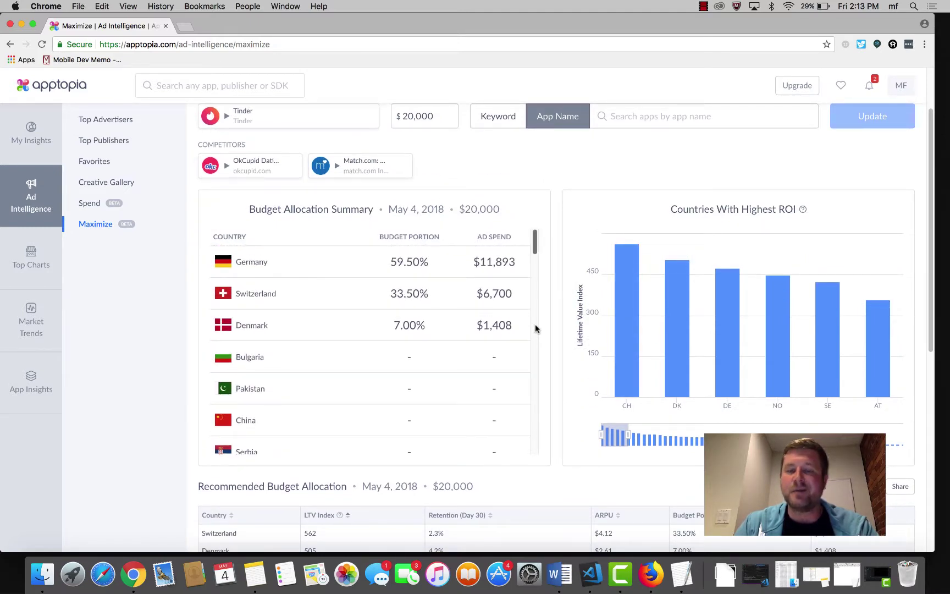
scroll(559, 330, down, 4)
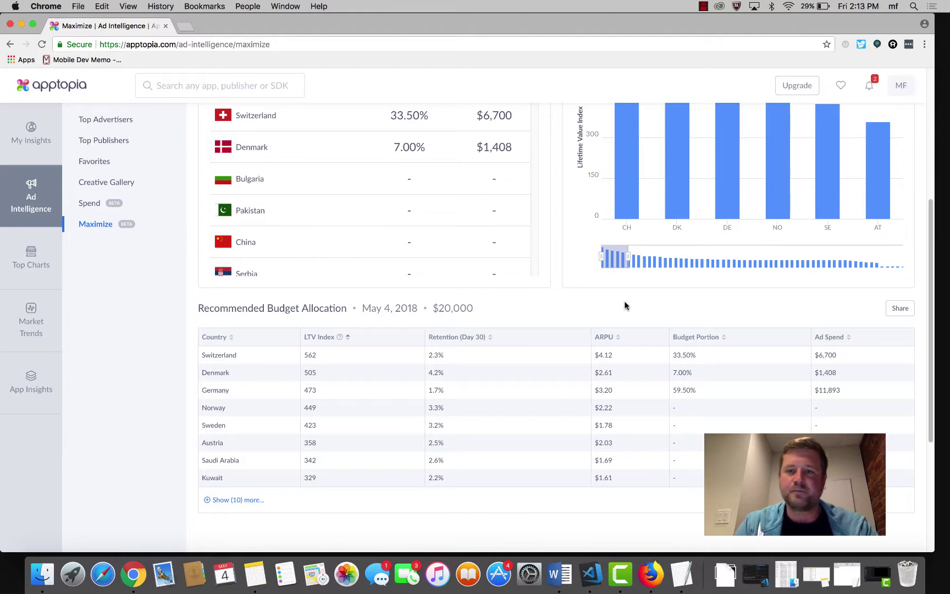
scroll(625, 305, up, 5)
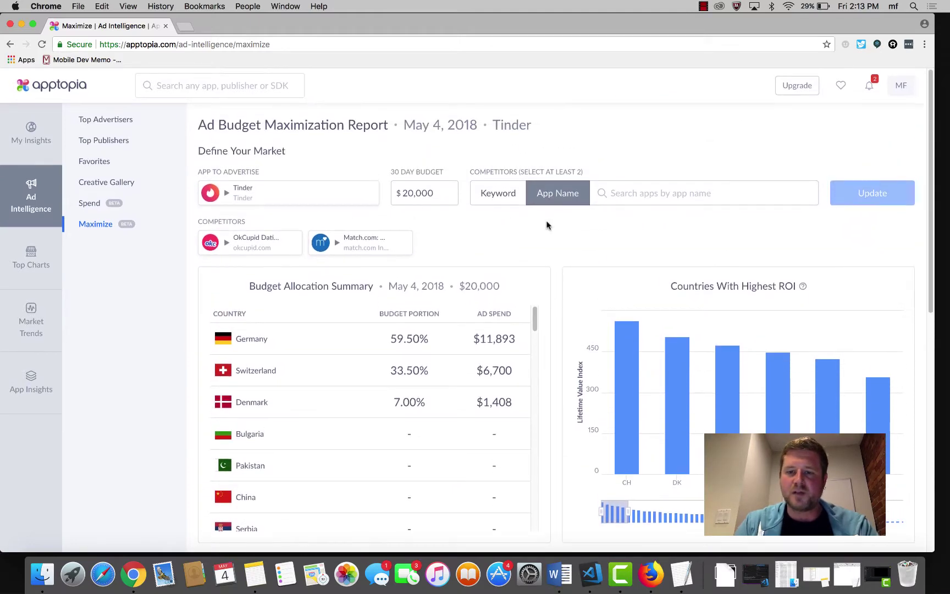